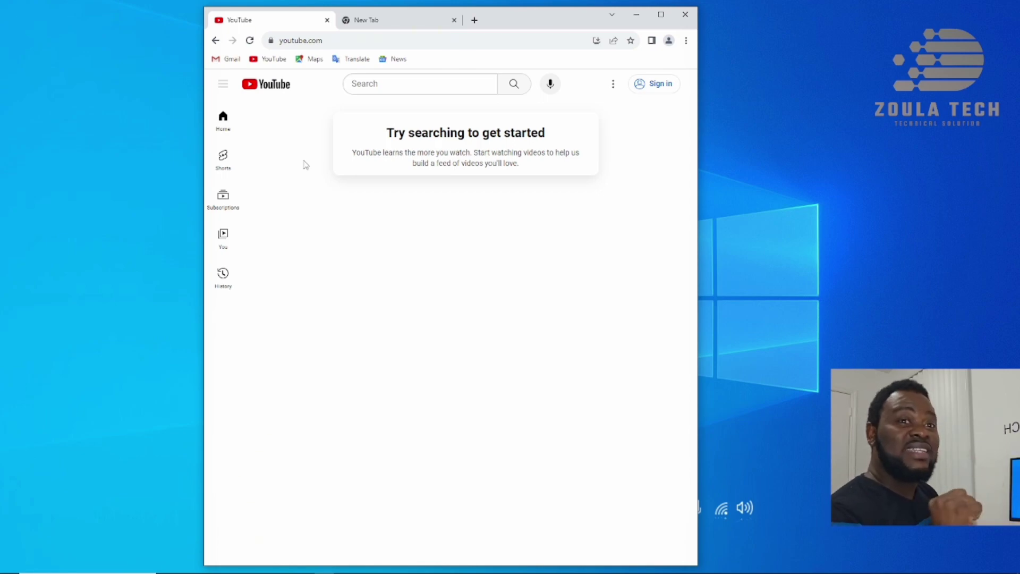
- Search YouTube for "zoula tech" and open the Zoula Tech channel page
{"action": "left_click", "coordinate": [383, 84]}
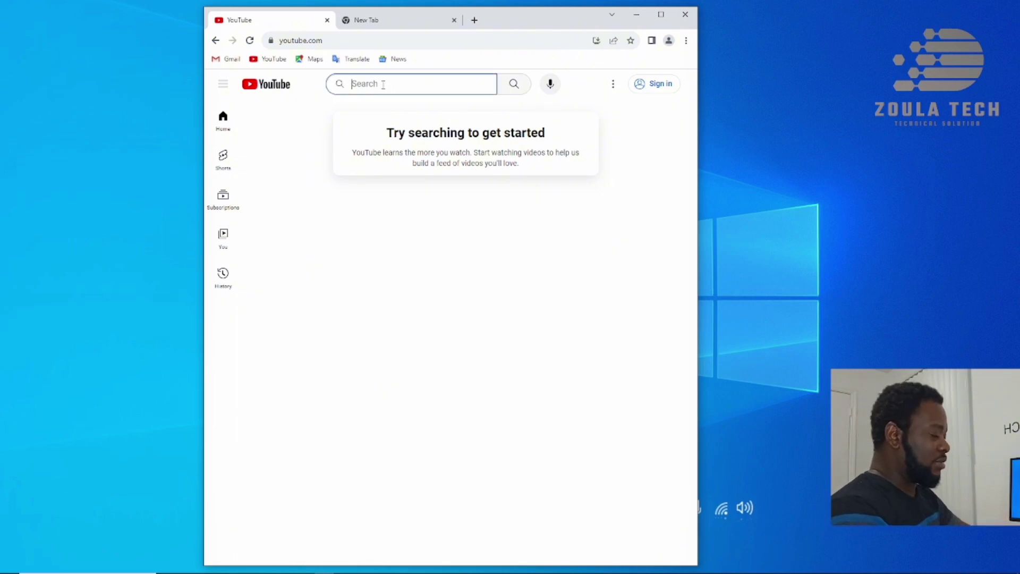
{"action": "type", "text": "zouka "}
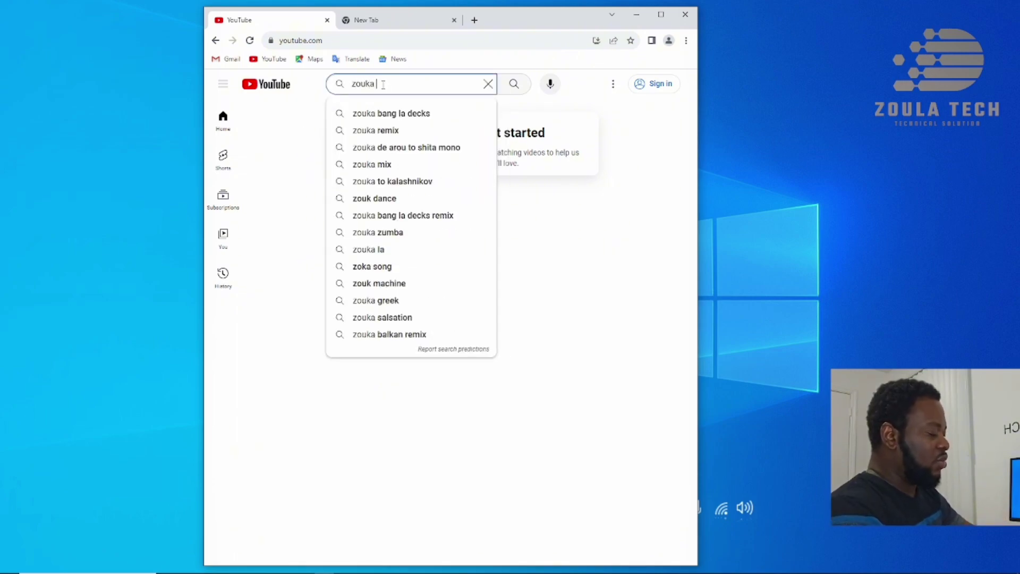
{"action": "type", "text": "tec"}
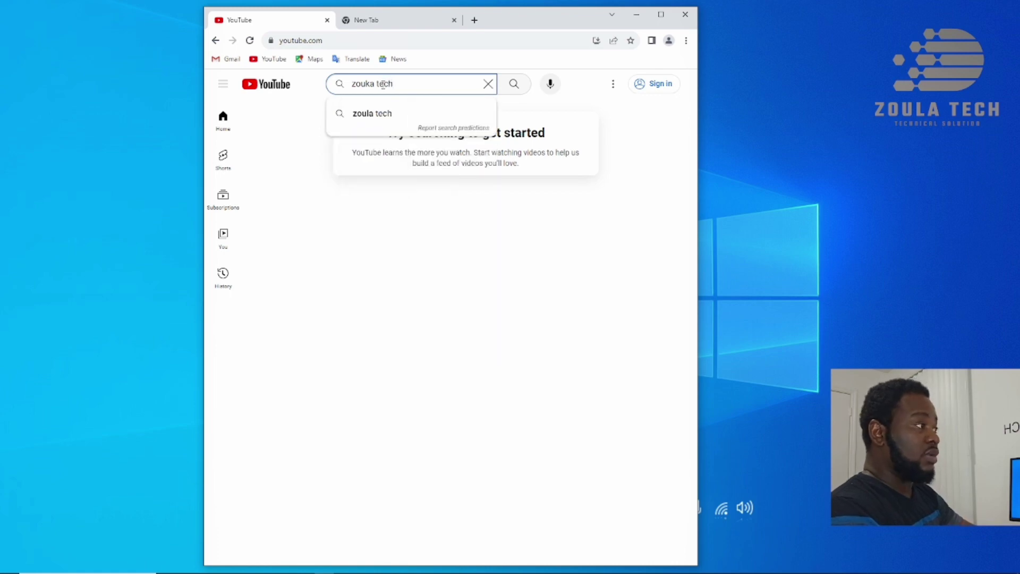
{"action": "type", "text": "h"}
{"action": "key", "text": "Down"}
{"action": "key", "text": "Return"}
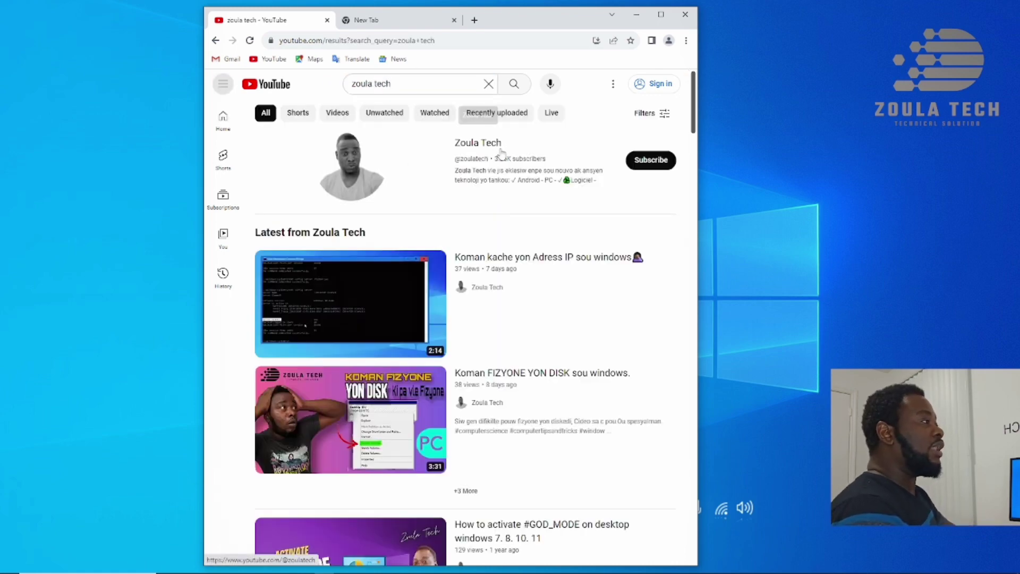
{"action": "left_click", "coordinate": [501, 153]}
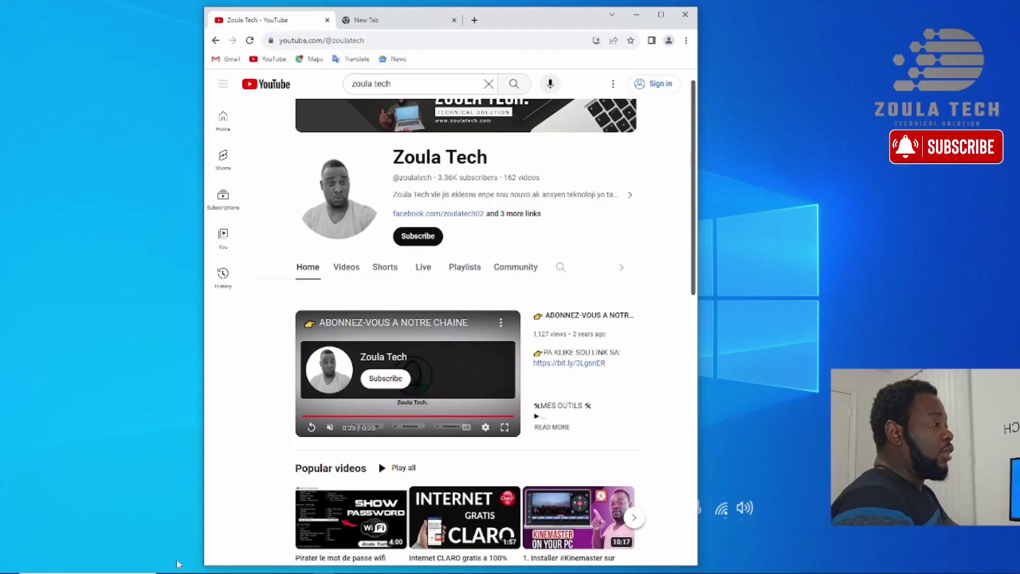
- Open Windows Defender Firewall's advanced settings and display the Outbound Rules
{"action": "mouse_move", "coordinate": [178, 570]}
{"action": "left_click", "coordinate": [90, 568]}
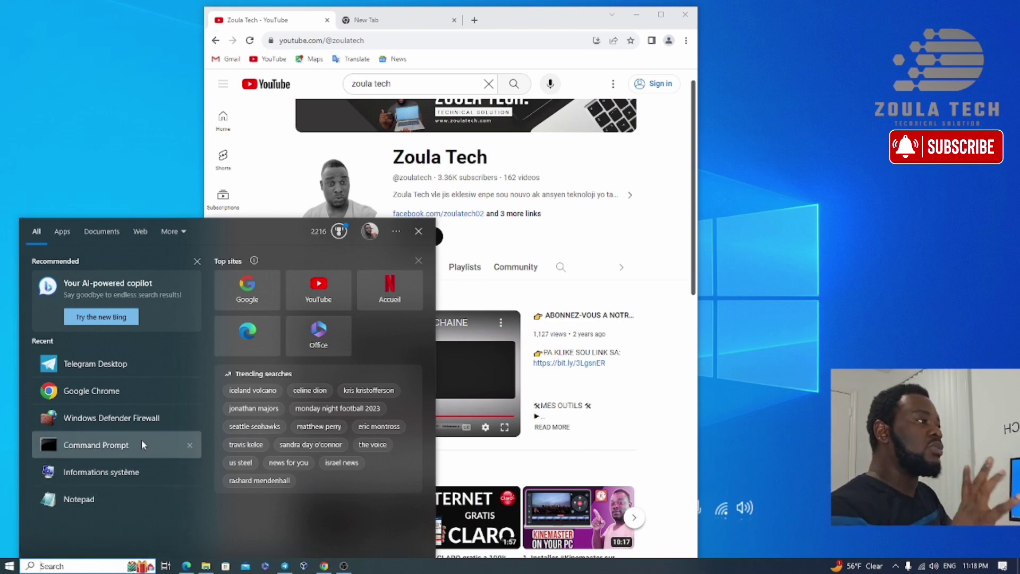
{"action": "left_click", "coordinate": [117, 423]}
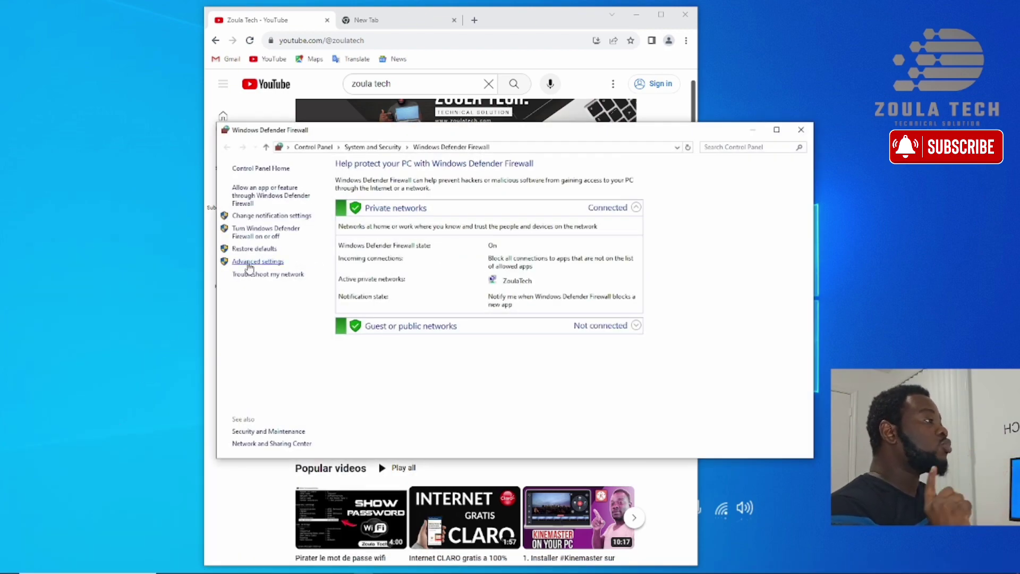
{"action": "left_click", "coordinate": [248, 262]}
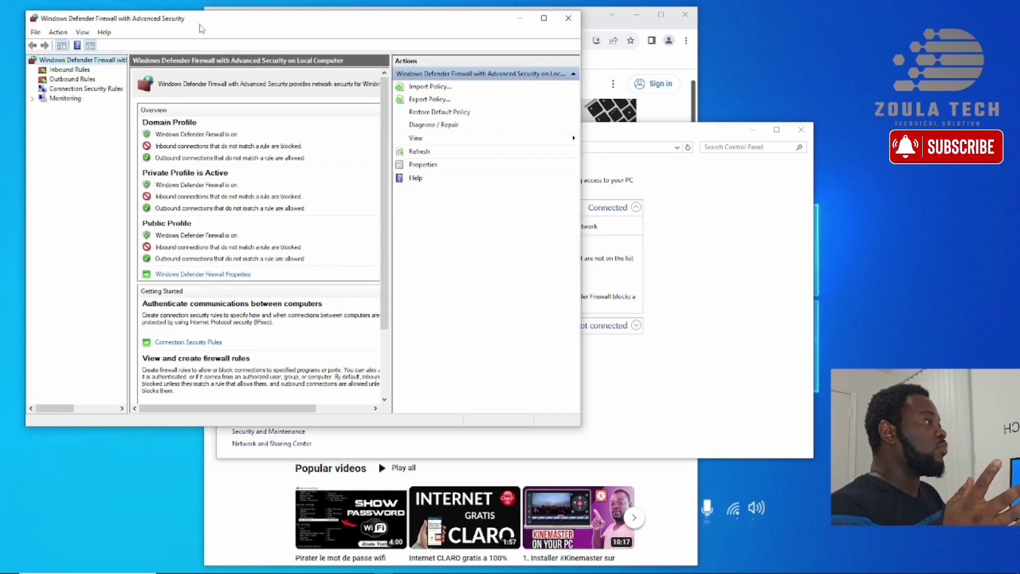
{"action": "left_click_drag", "start_coordinate": [199, 26], "coordinate": [294, 75]}
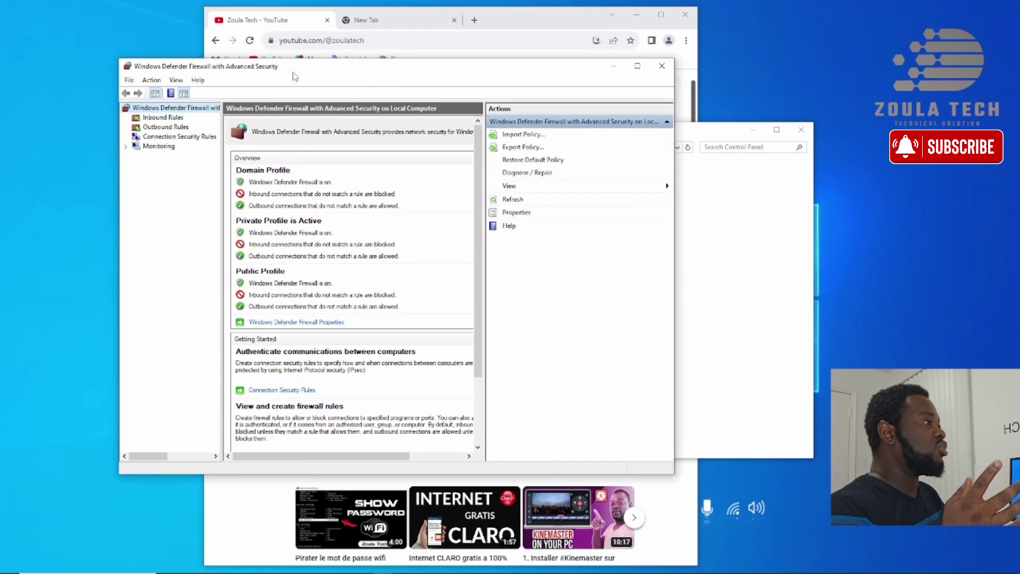
{"action": "left_click", "coordinate": [153, 128]}
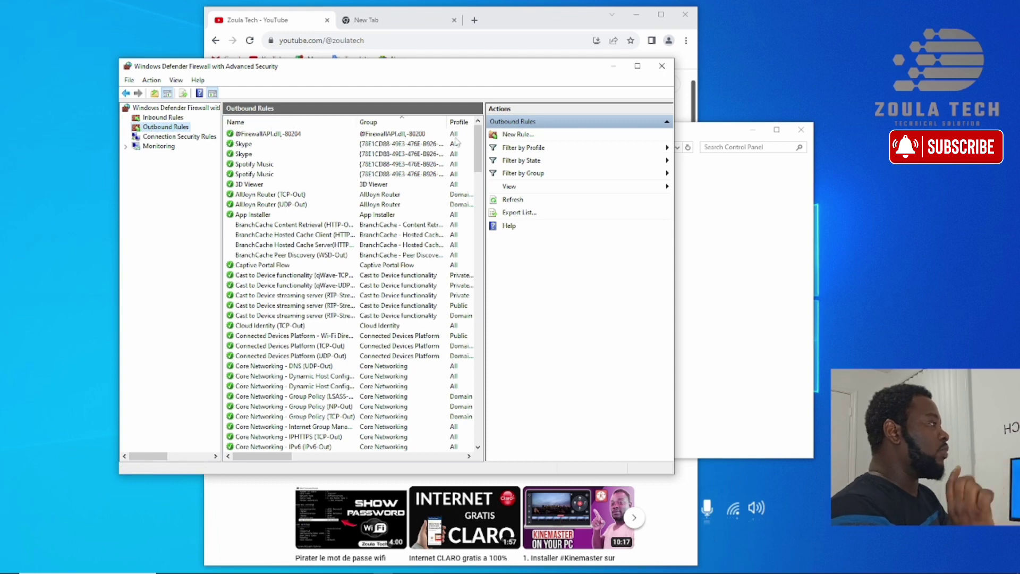
- Start a new outbound rule of type Program that applies to a specific program path
{"action": "left_click", "coordinate": [508, 136]}
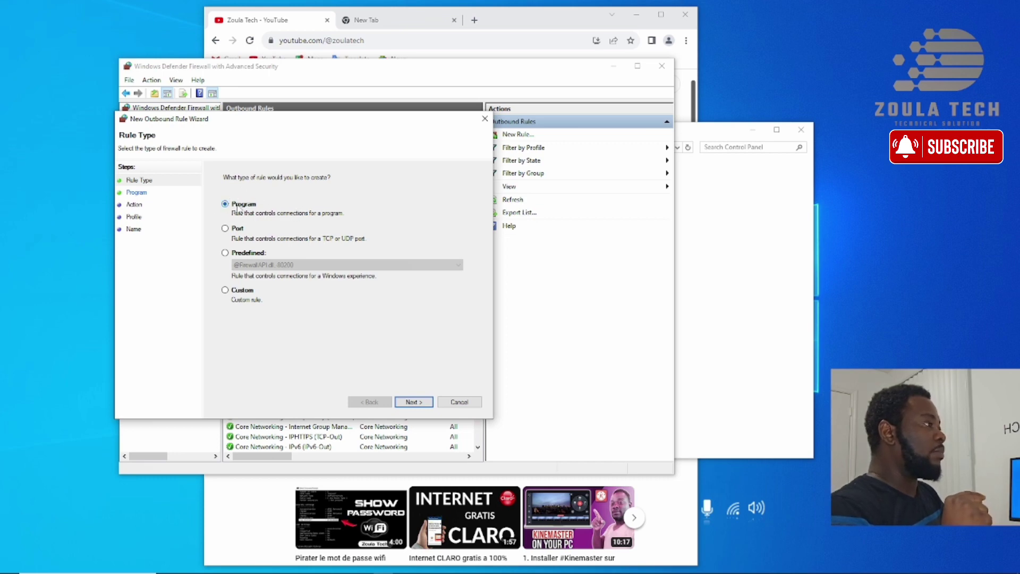
{"action": "left_click", "coordinate": [410, 403]}
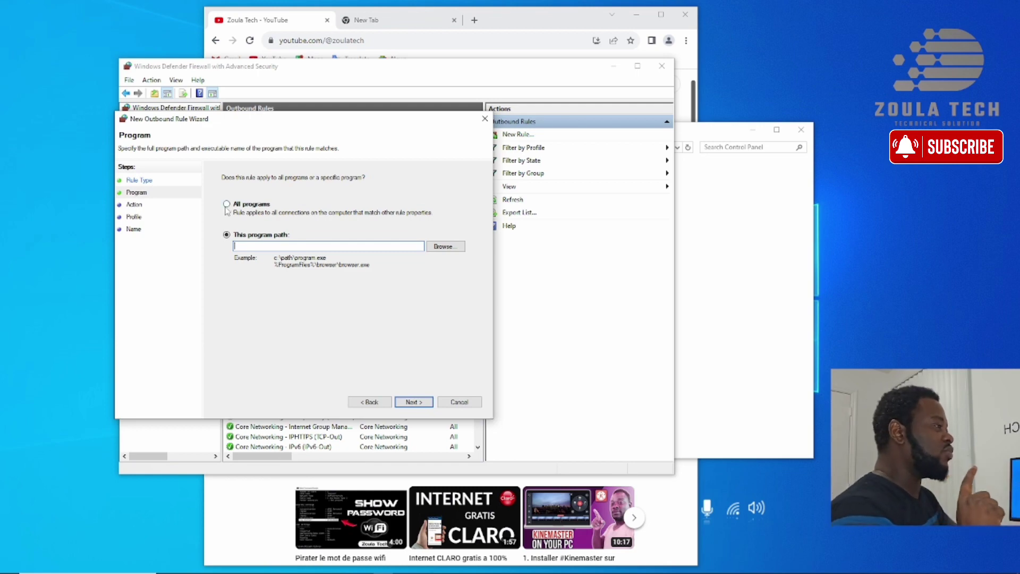
{"action": "left_click", "coordinate": [227, 204]}
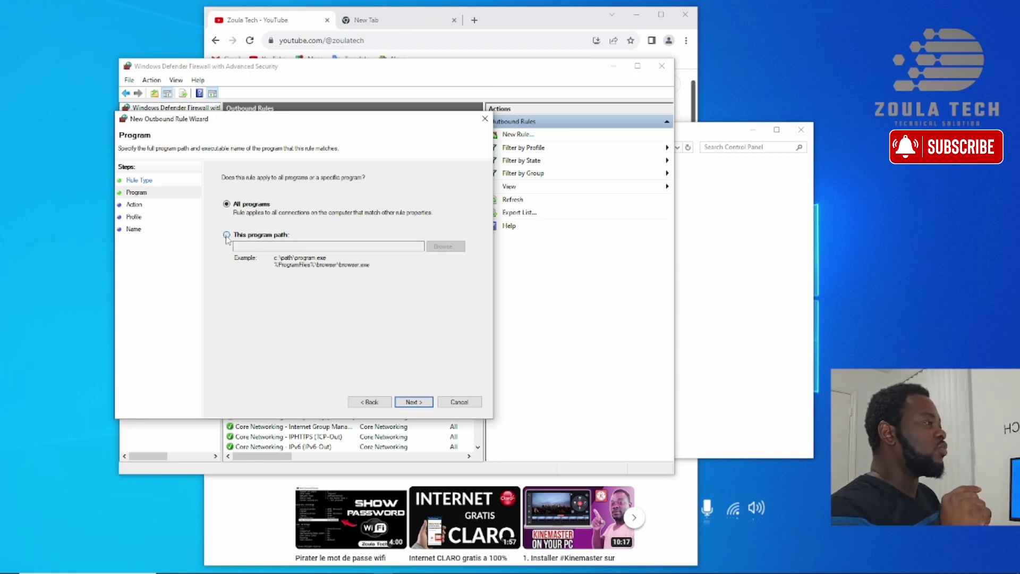
{"action": "left_click", "coordinate": [226, 234]}
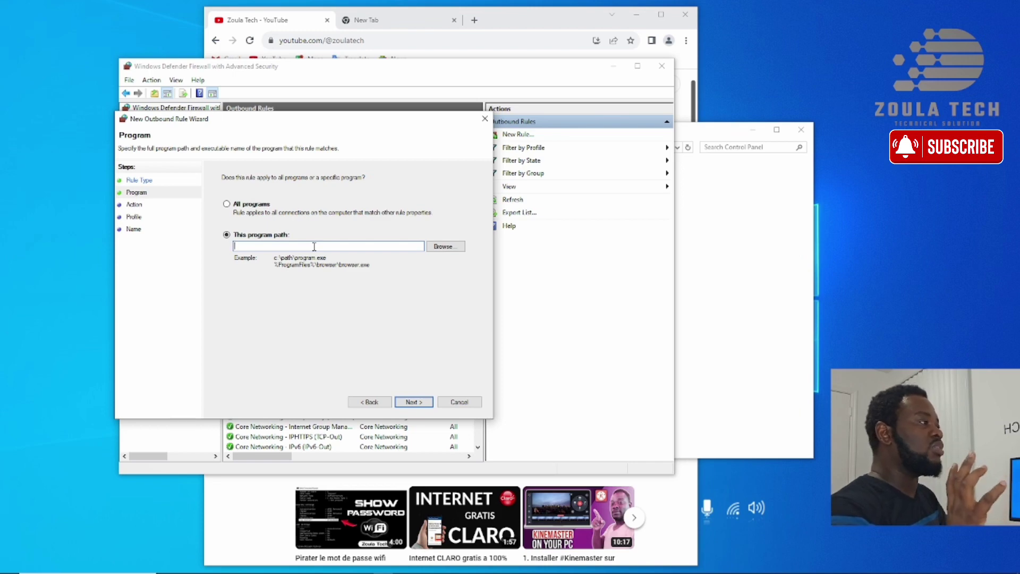
- Set the rule's program path to the chrome executable in C:\Program Files\Google\Chrome\Application
{"action": "left_click", "coordinate": [446, 248]}
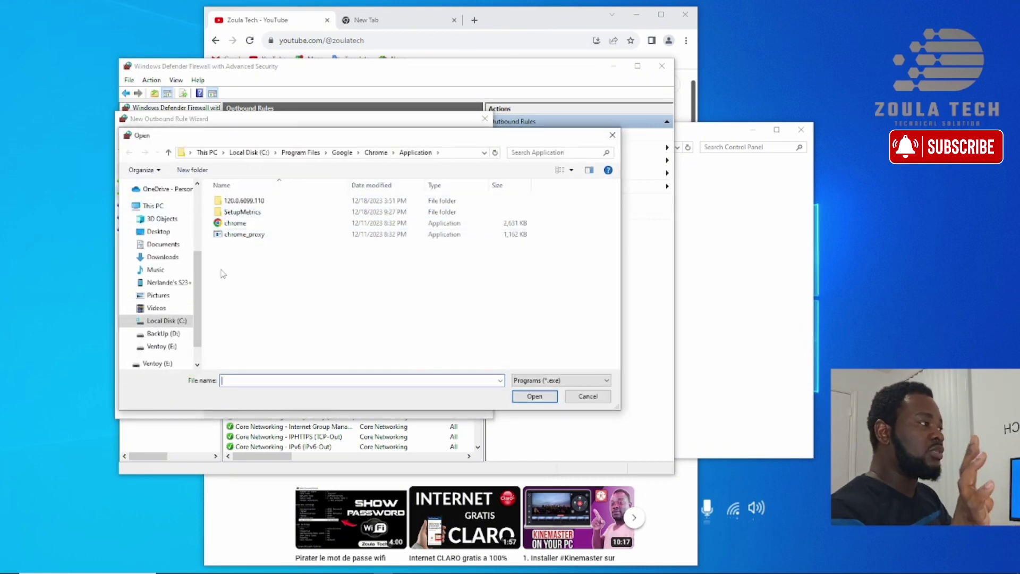
{"action": "left_click", "coordinate": [157, 323]}
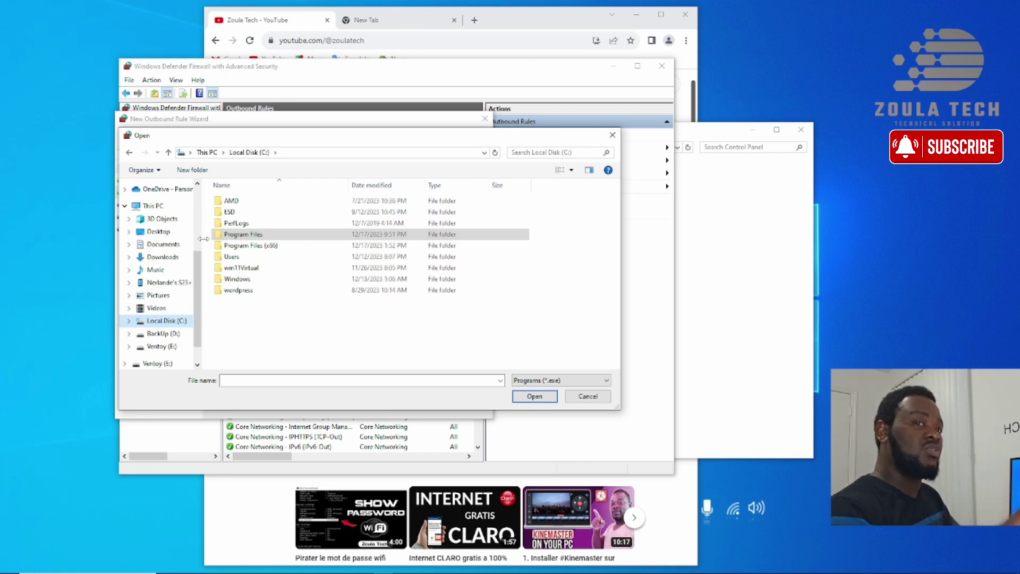
{"action": "double_click", "coordinate": [264, 235]}
{"action": "scroll", "coordinate": [265, 271], "scroll_direction": "down", "scroll_amount": 1}
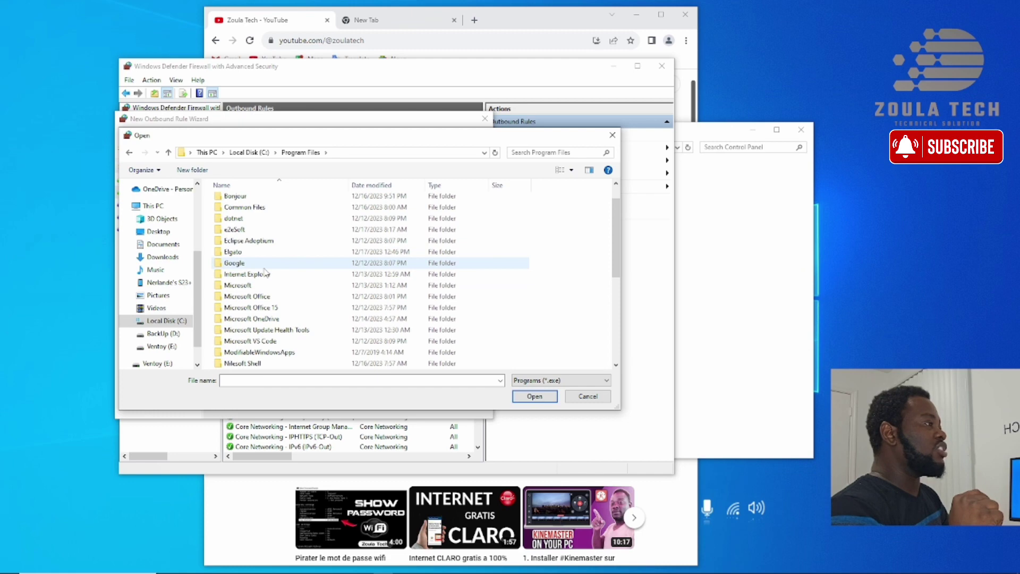
{"action": "double_click", "coordinate": [242, 264]}
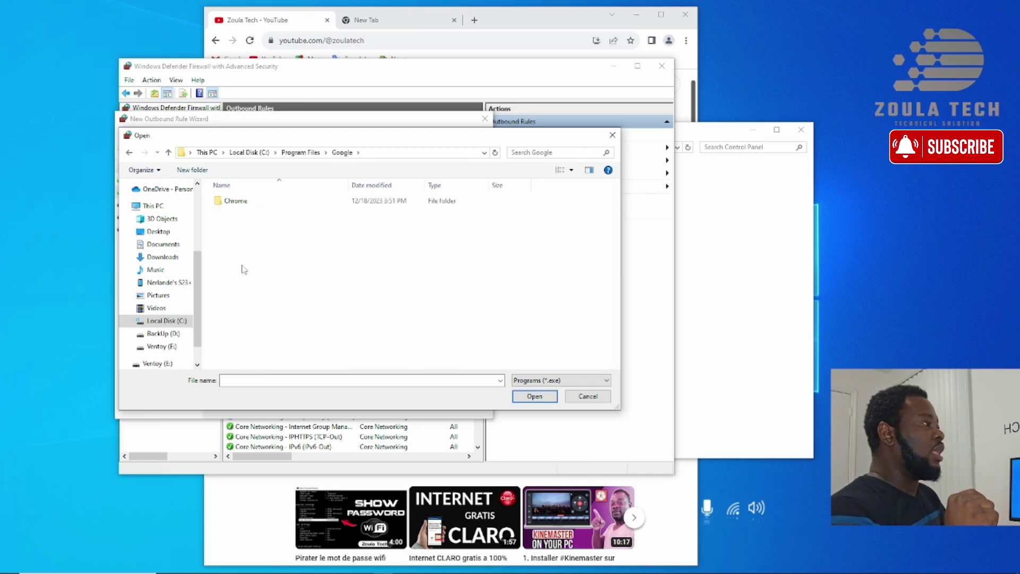
{"action": "double_click", "coordinate": [247, 207]}
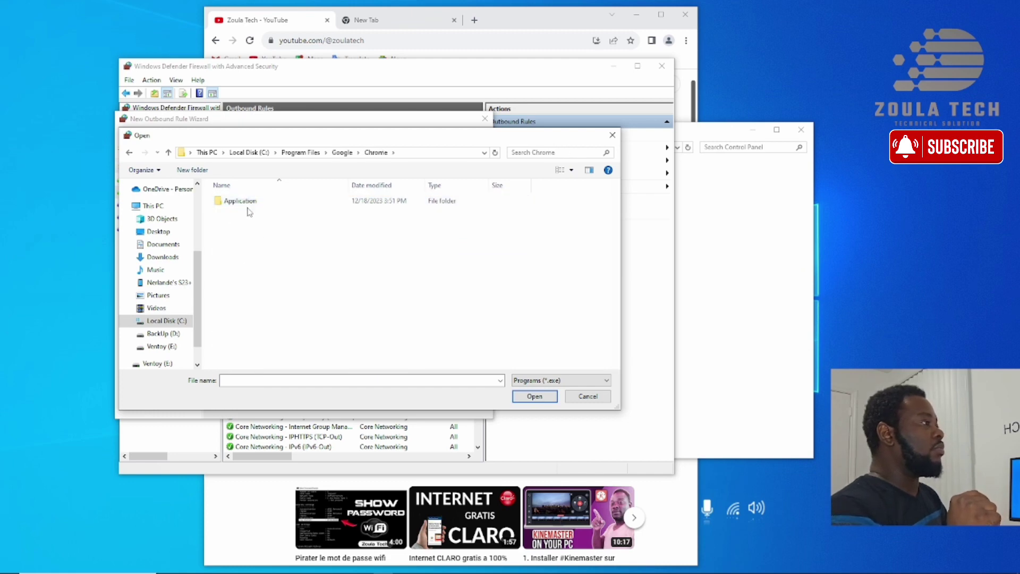
{"action": "double_click", "coordinate": [246, 204]}
{"action": "left_click", "coordinate": [246, 225]}
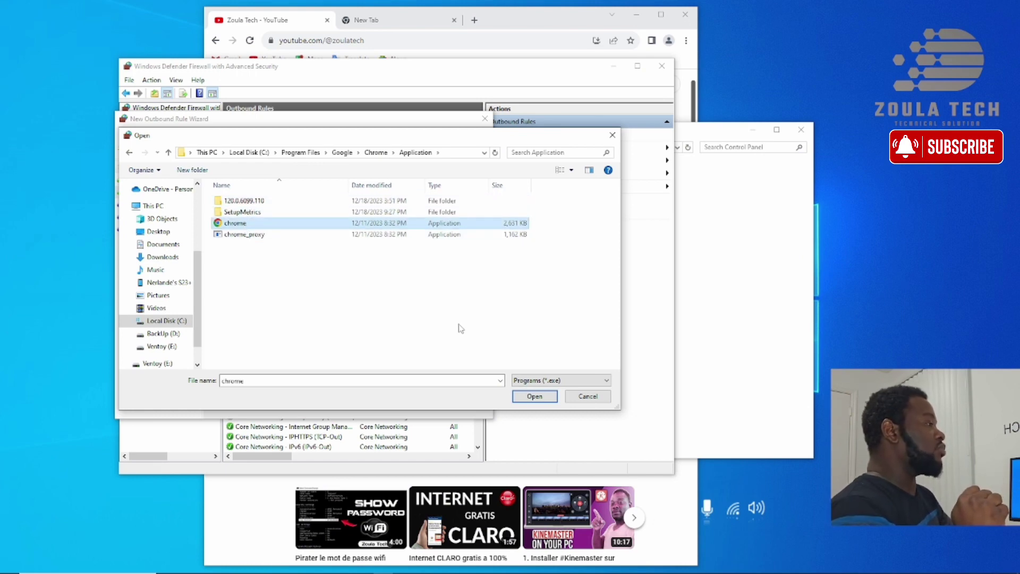
{"action": "left_click", "coordinate": [534, 397]}
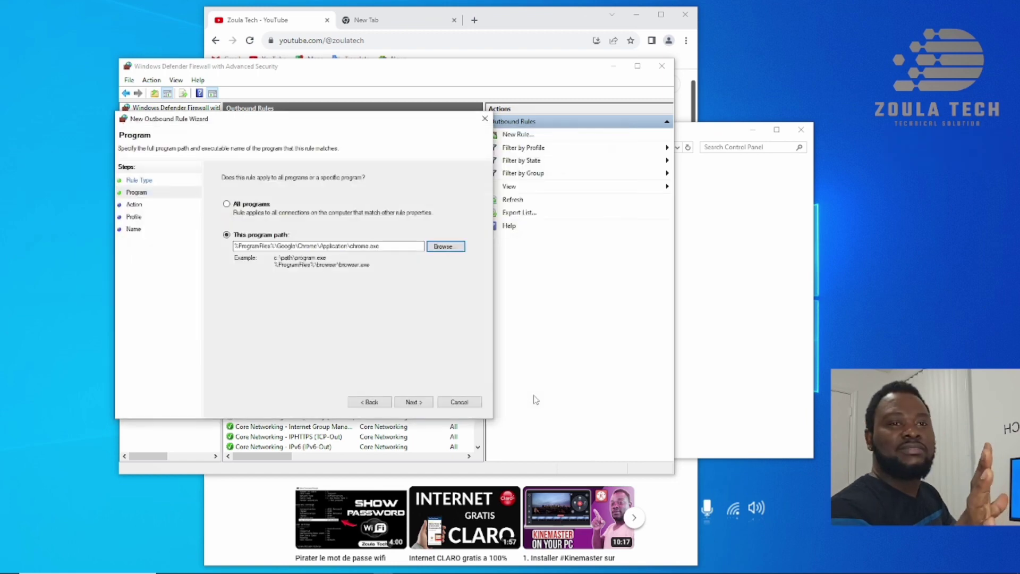
- Set the rule to block the connection for the Domain, Private and Public profiles, name it "Block chrome" and create it
{"action": "left_click", "coordinate": [414, 403]}
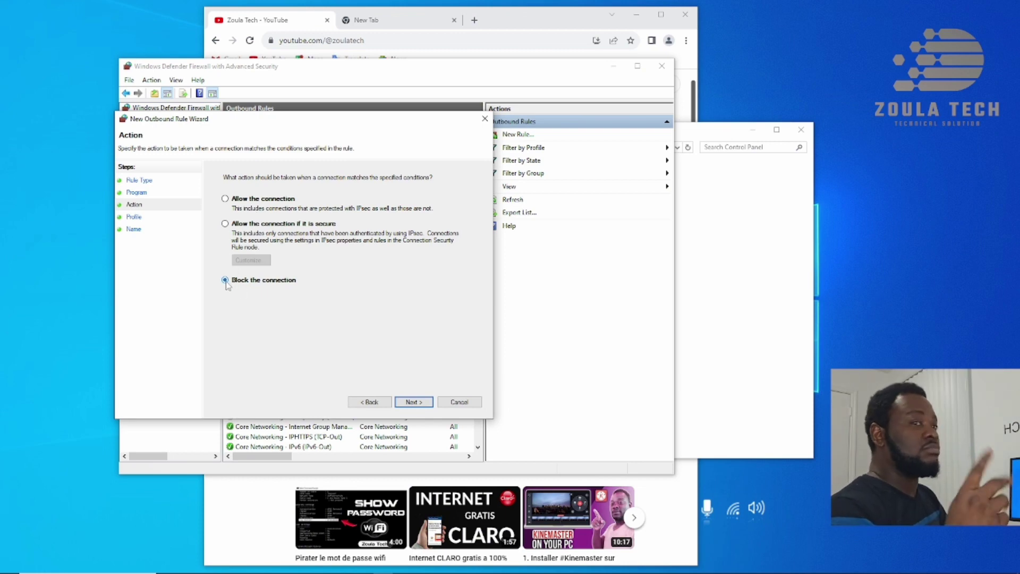
{"action": "left_click", "coordinate": [411, 403]}
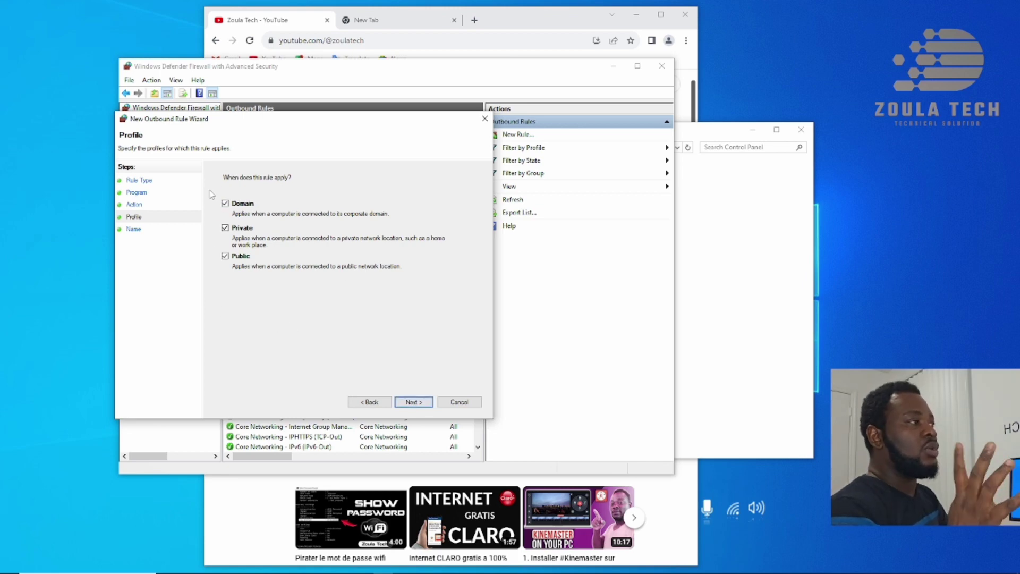
{"action": "left_click", "coordinate": [413, 402]}
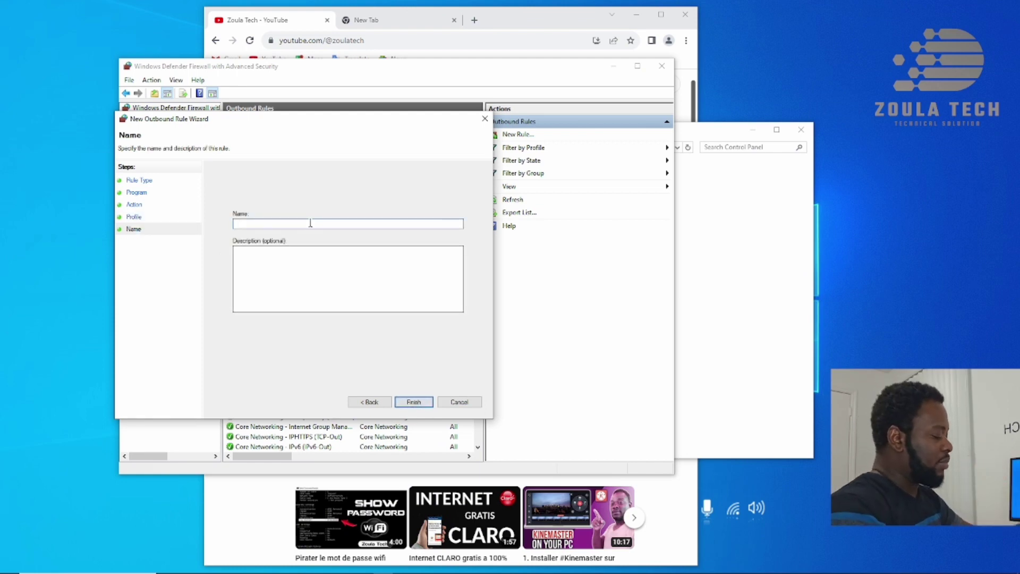
{"action": "type", "text": "Block chrome"}
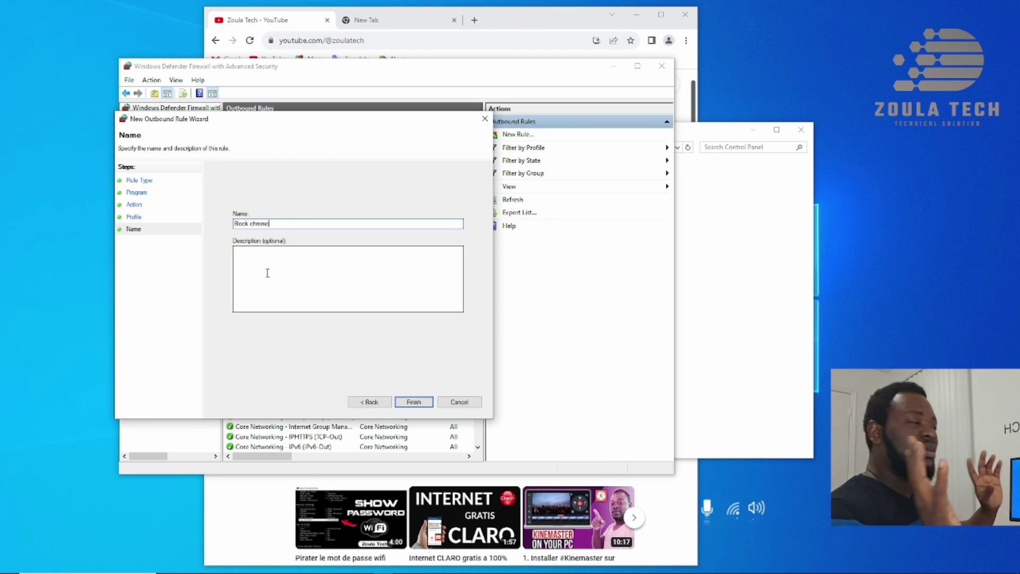
{"action": "left_click", "coordinate": [415, 402]}
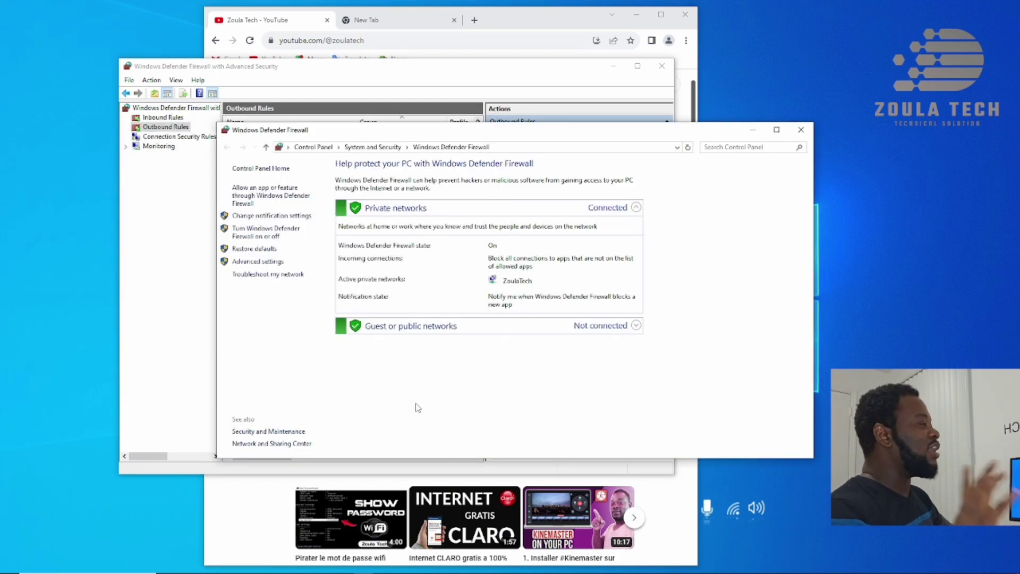
- Close the Windows Defender Firewall control panel window and minimize the advanced security window
{"action": "left_click", "coordinate": [801, 129]}
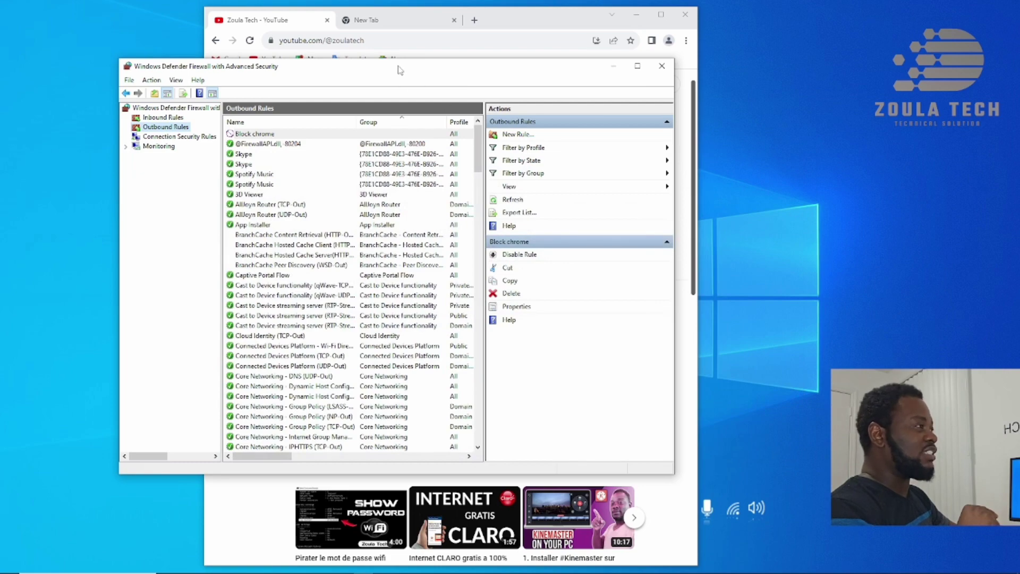
{"action": "left_click_drag", "start_coordinate": [400, 69], "coordinate": [398, 115]}
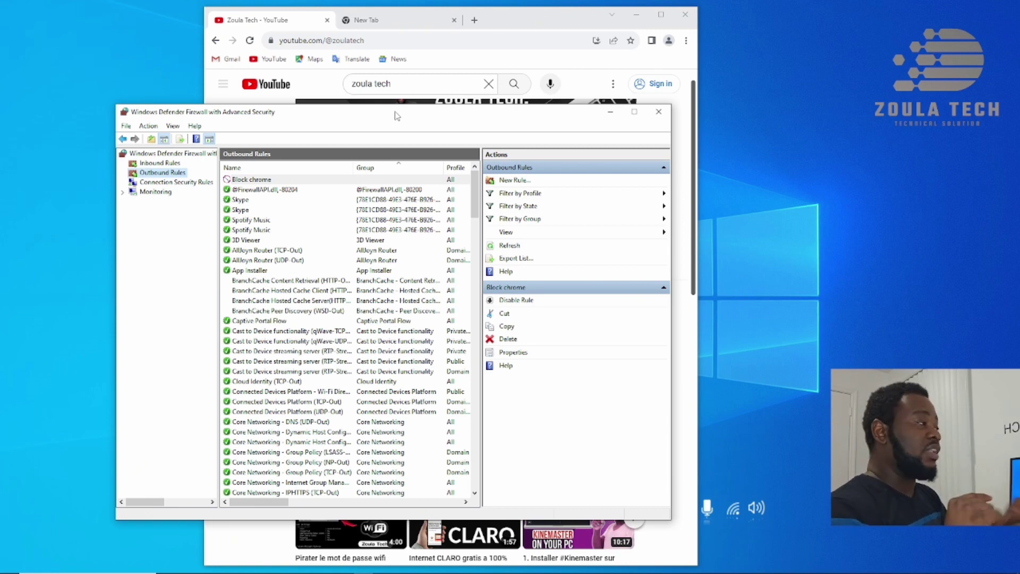
{"action": "left_click", "coordinate": [610, 113]}
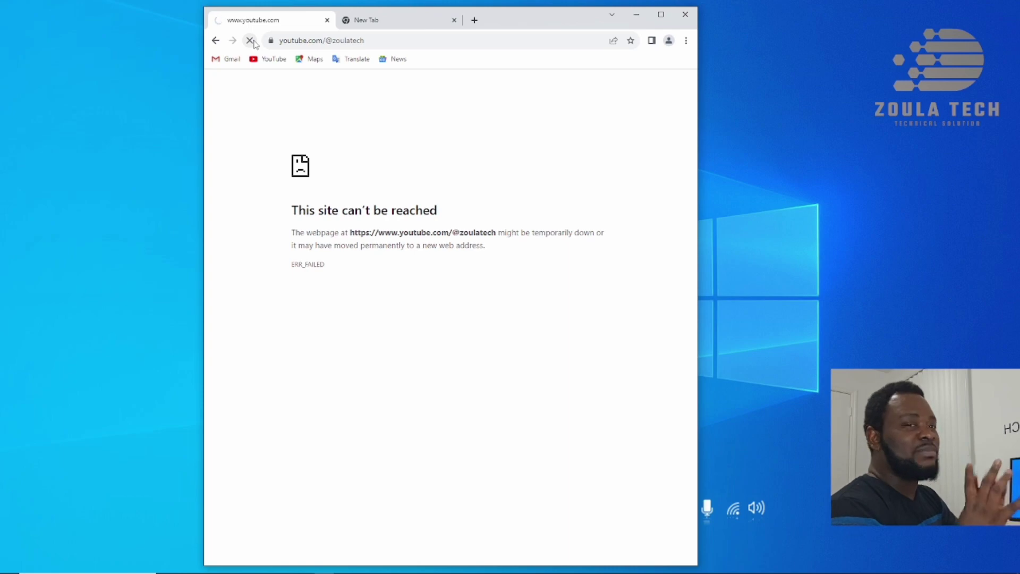
- Test Chrome's connection by reloading the channel page and opening the YouTube home page
{"action": "left_click", "coordinate": [251, 41]}
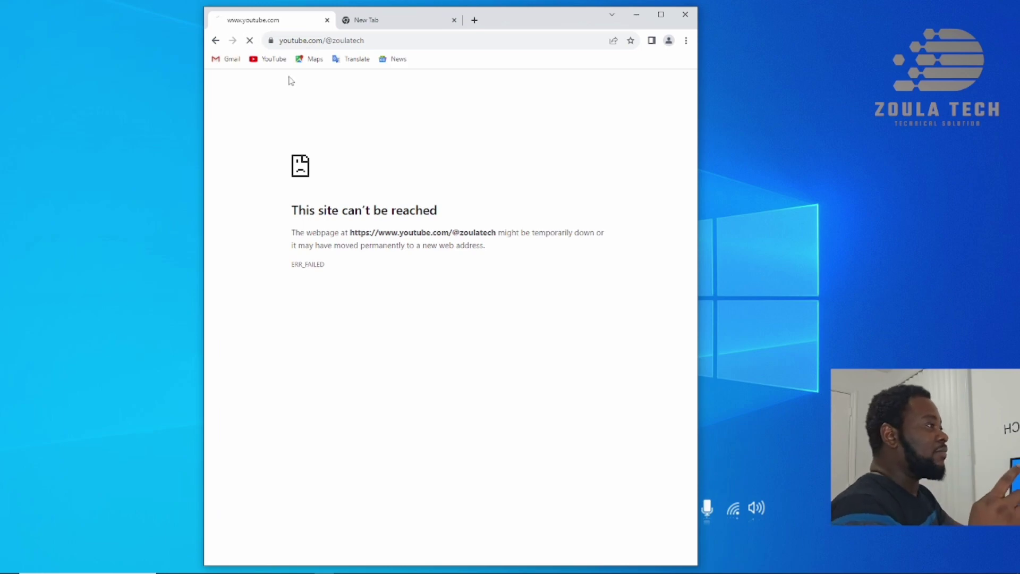
{"action": "left_click", "coordinate": [270, 60]}
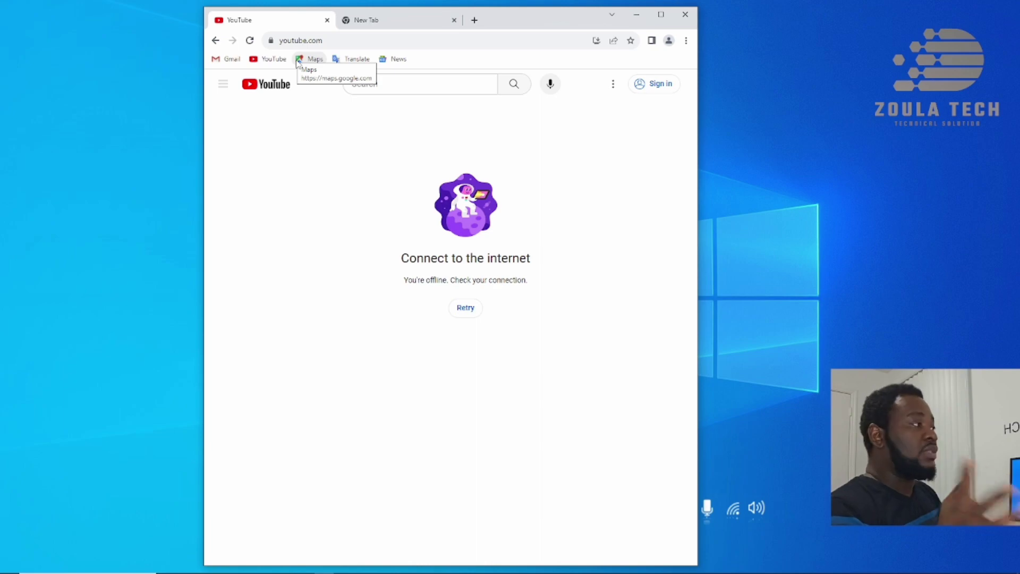
{"action": "left_click_drag", "start_coordinate": [532, 260], "coordinate": [400, 268]}
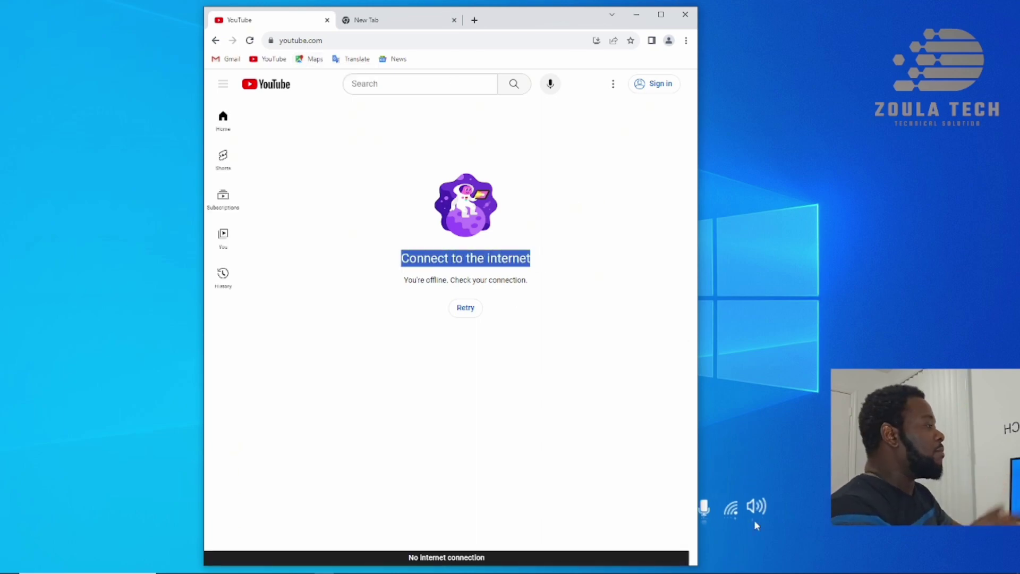
- Switch to Microsoft Edge, load netflix.com/browse to test its connection, look through the page and minimize the window
{"action": "mouse_move", "coordinate": [759, 567]}
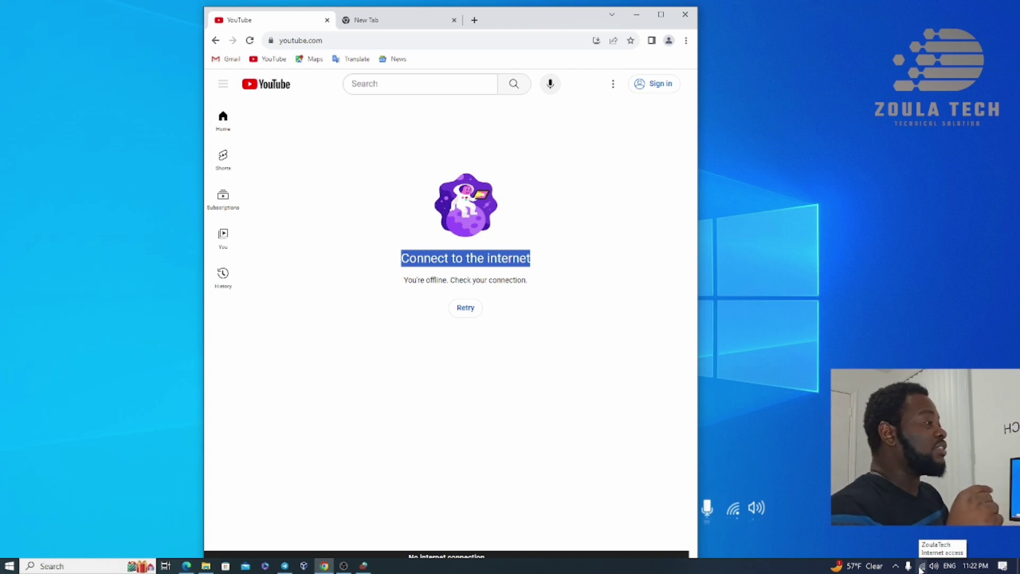
{"action": "left_click", "coordinate": [186, 565]}
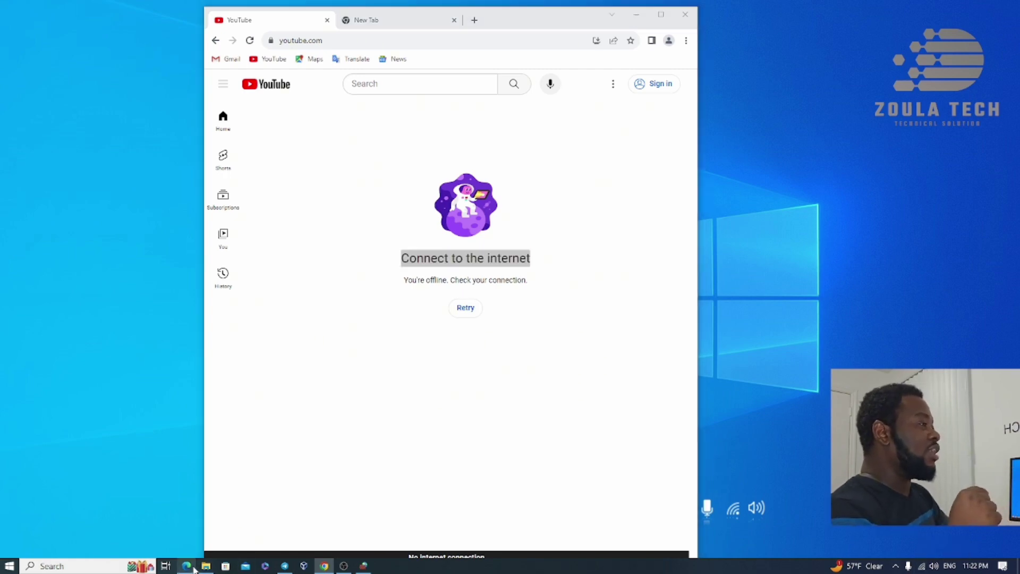
{"action": "left_click", "coordinate": [422, 40]}
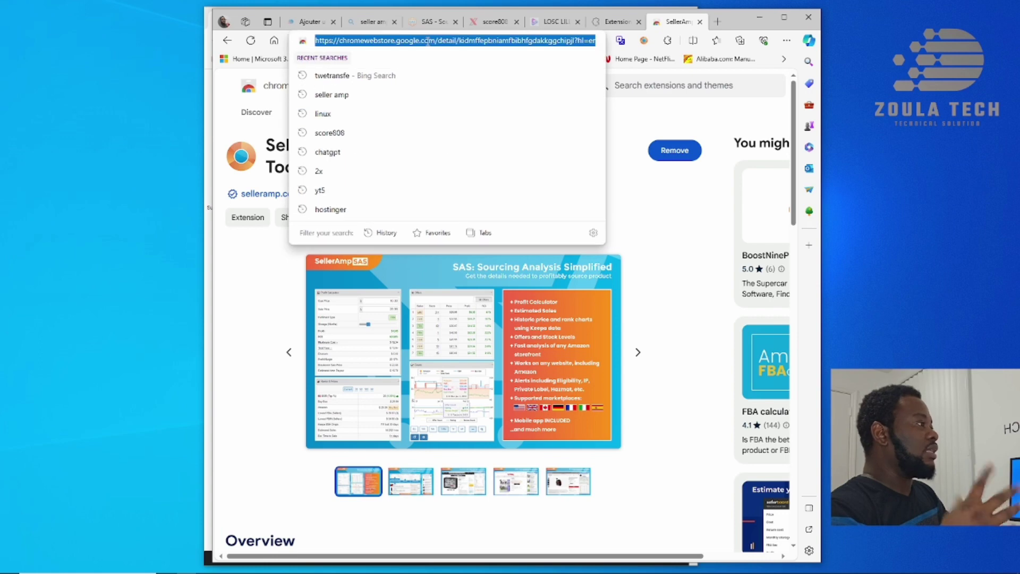
{"action": "type", "text": "n"}
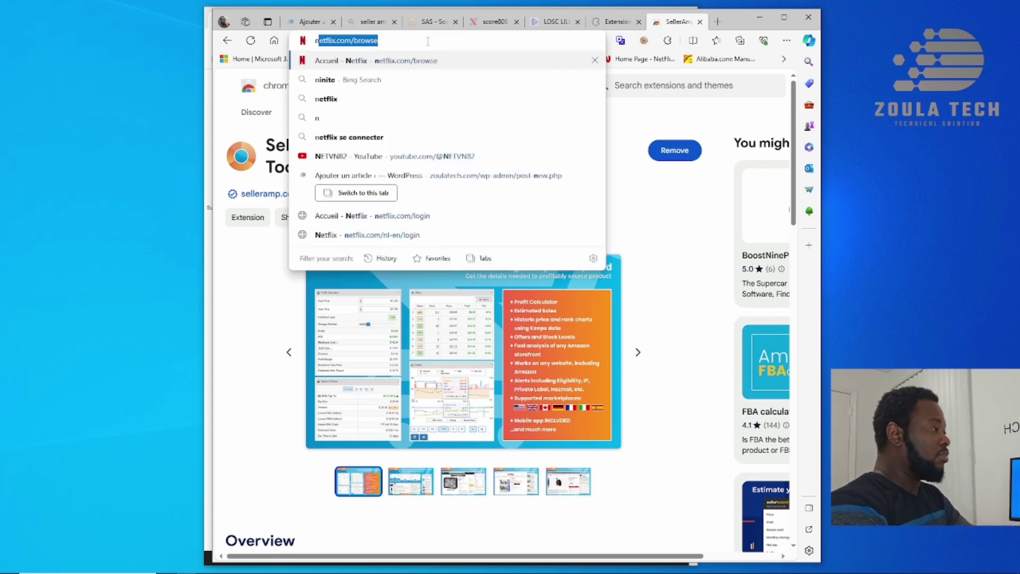
{"action": "key", "text": "Return"}
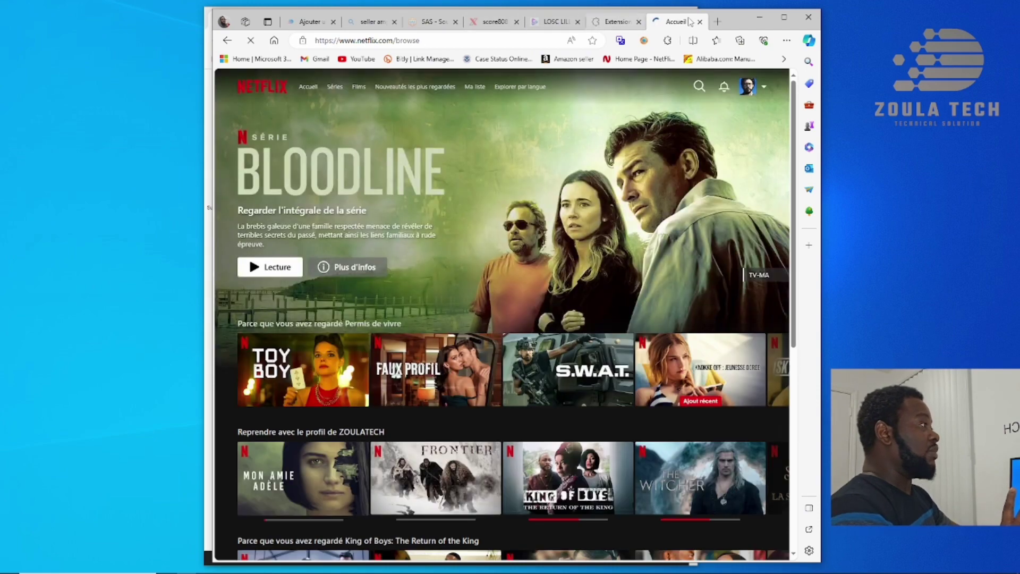
{"action": "left_click_drag", "start_coordinate": [733, 22], "coordinate": [713, 69]}
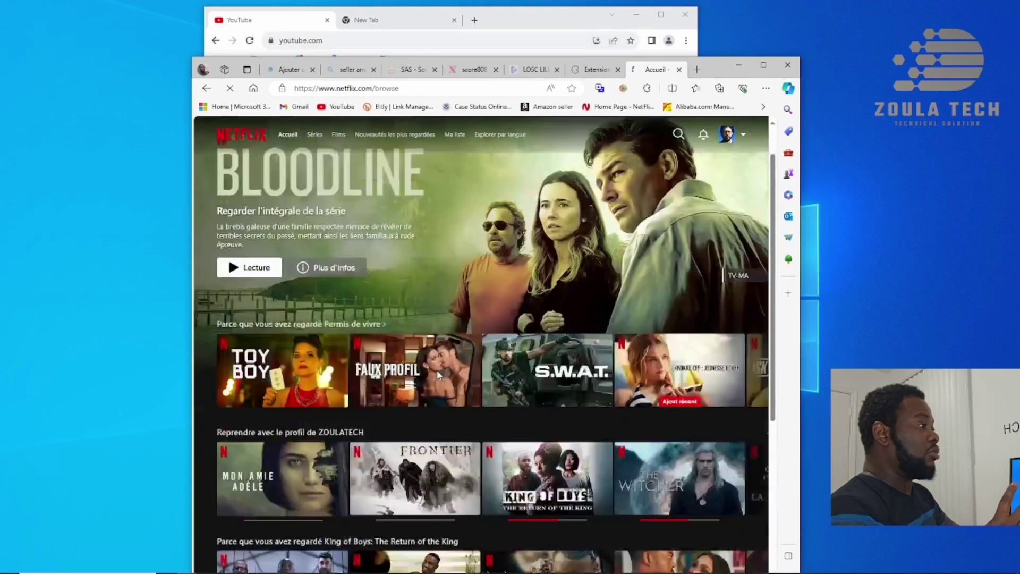
{"action": "scroll", "coordinate": [438, 374], "scroll_direction": "down", "scroll_amount": 5}
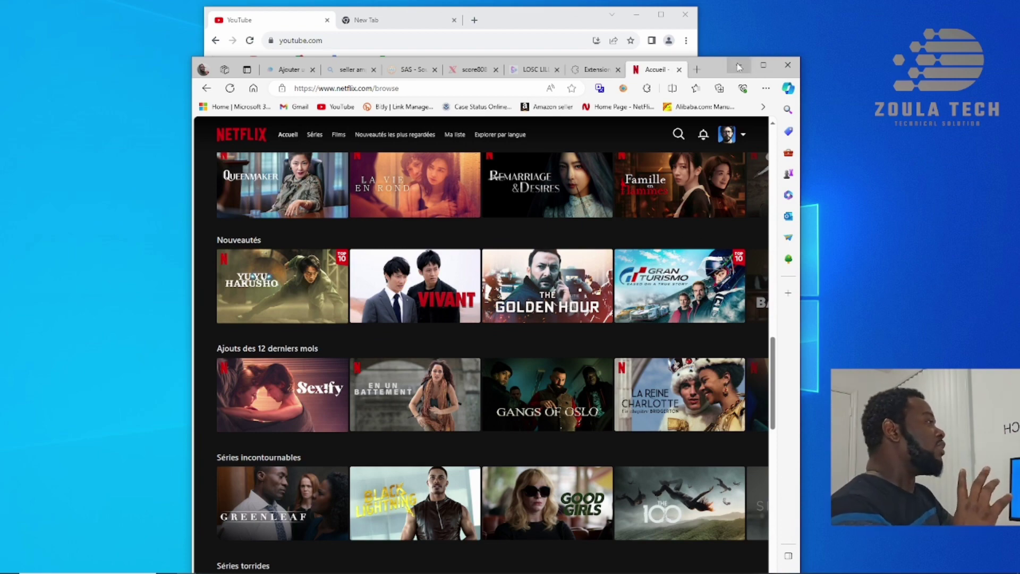
{"action": "left_click", "coordinate": [738, 65]}
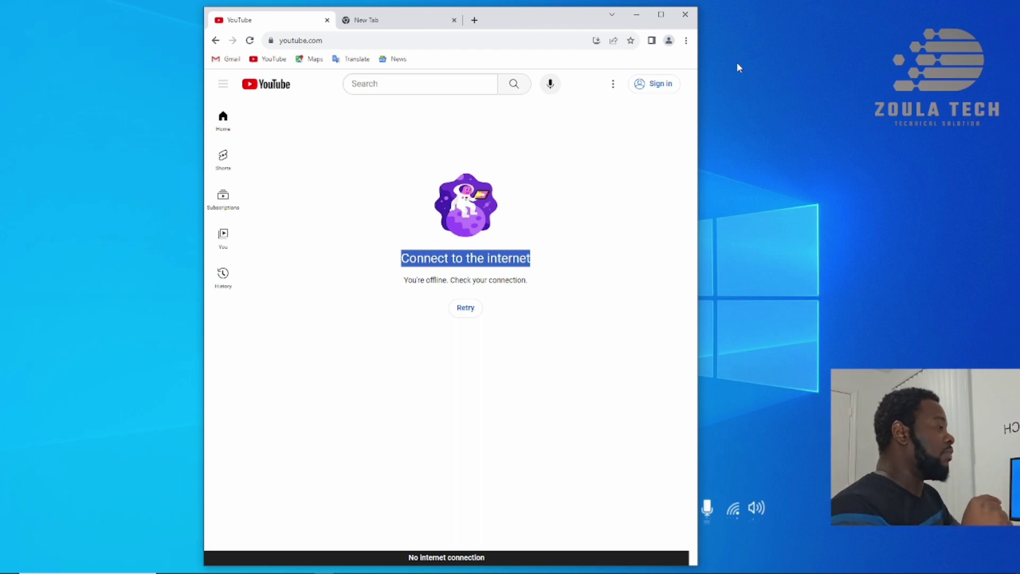
- Switch to Windows Defender Firewall with Advanced Security and disable the "Block chrome" outbound rule
{"action": "mouse_move", "coordinate": [338, 572]}
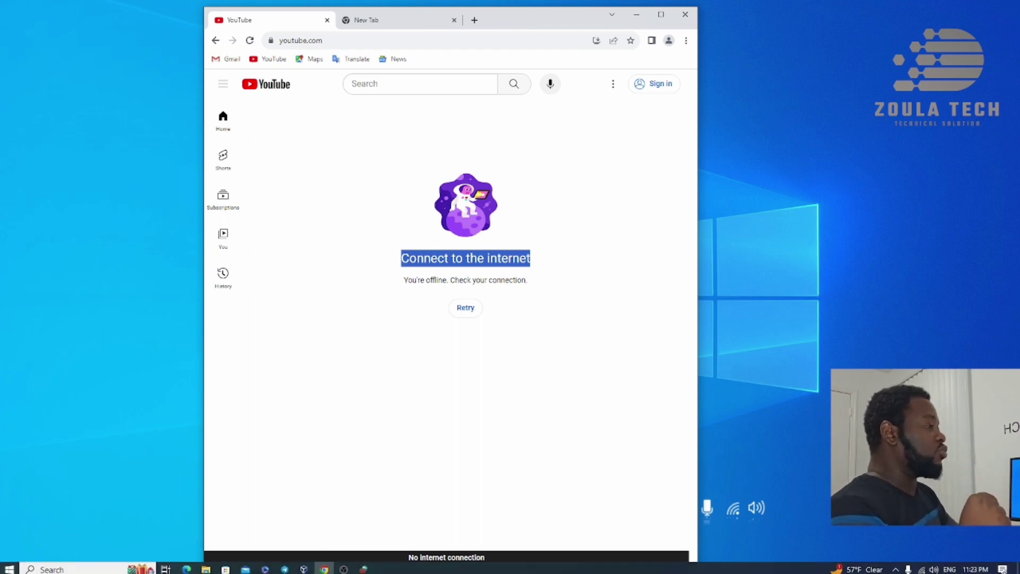
{"action": "left_click", "coordinate": [364, 568]}
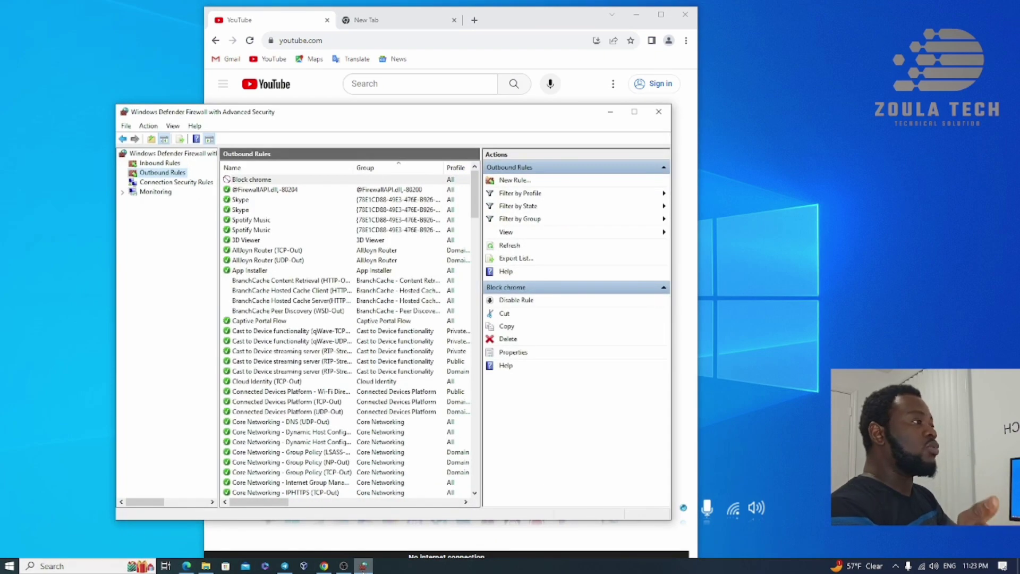
{"action": "key", "text": "alt+Tab"}
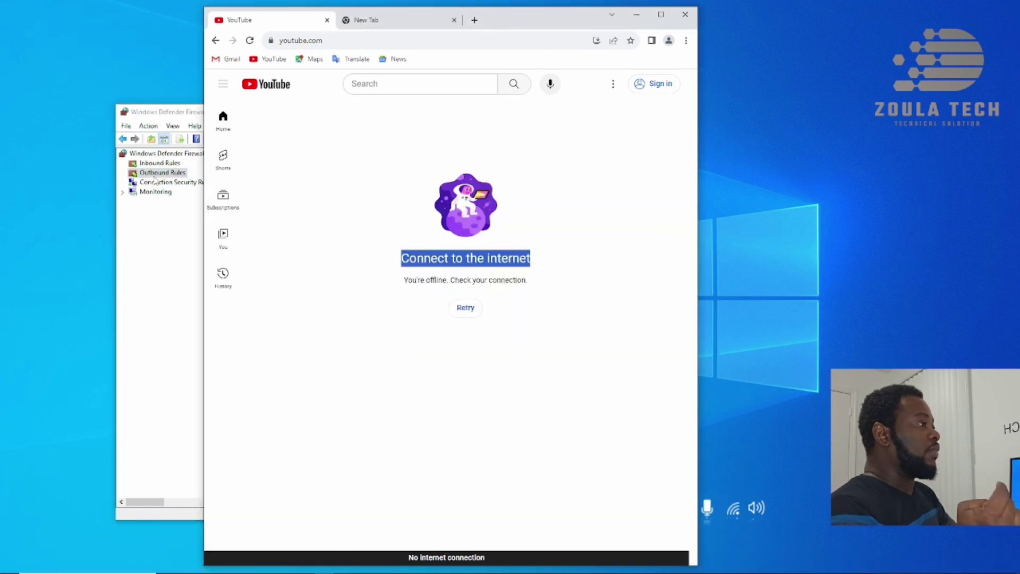
{"action": "left_click", "coordinate": [170, 113]}
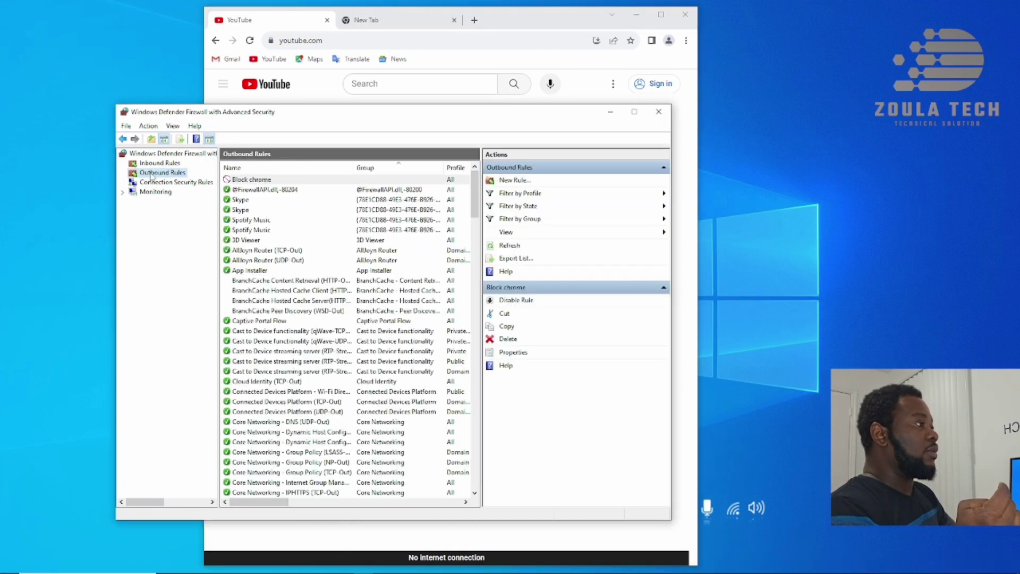
{"action": "left_click", "coordinate": [260, 182]}
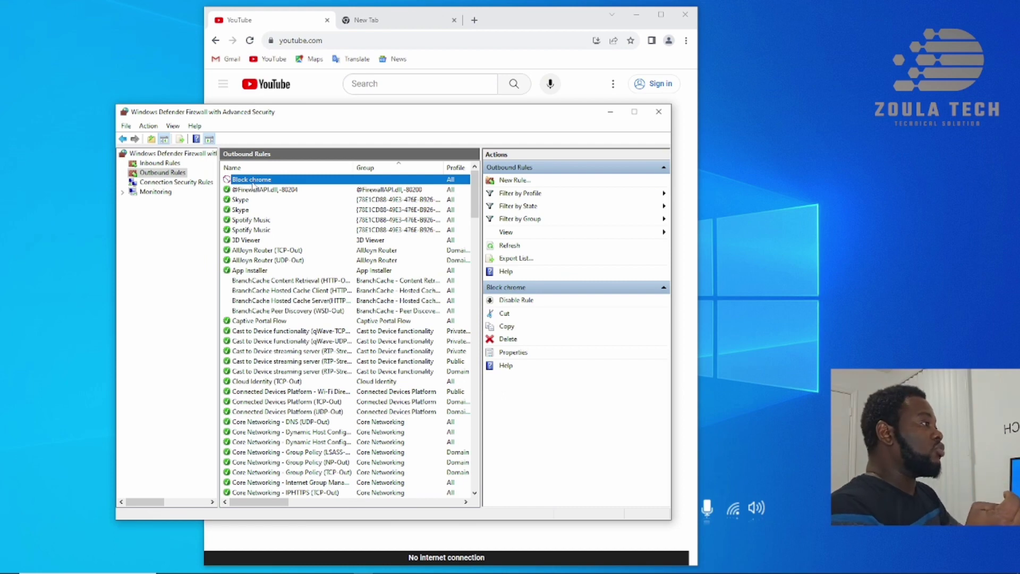
{"action": "left_click", "coordinate": [517, 300]}
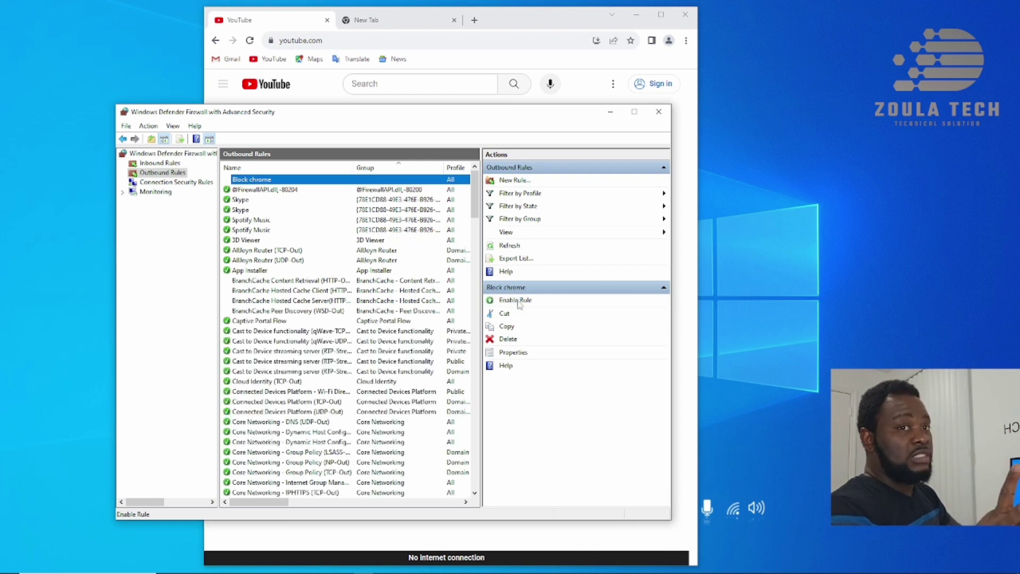
- Delete the "Block chrome" outbound rule and close the advanced security window
{"action": "left_click", "coordinate": [515, 339]}
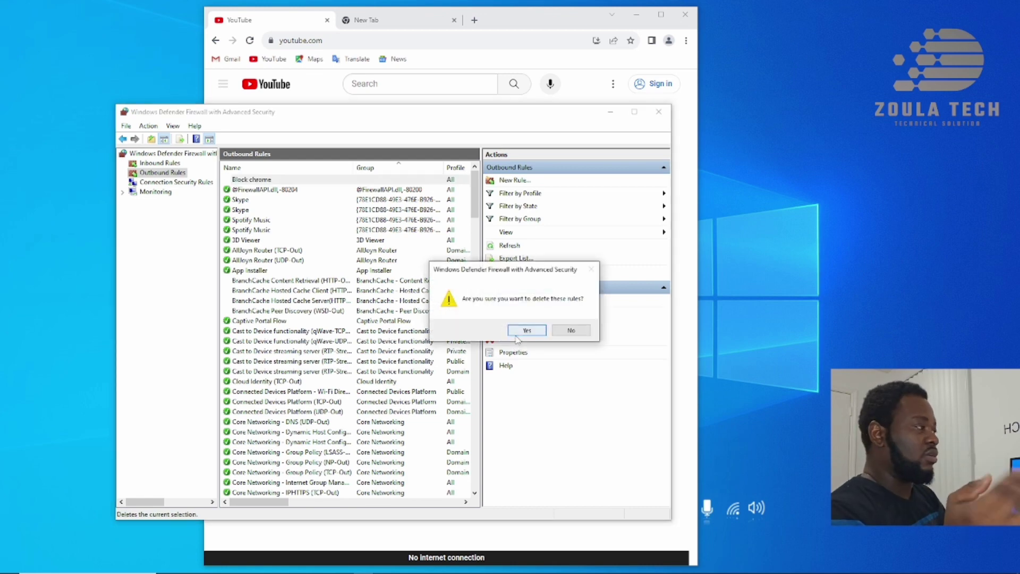
{"action": "left_click", "coordinate": [526, 331]}
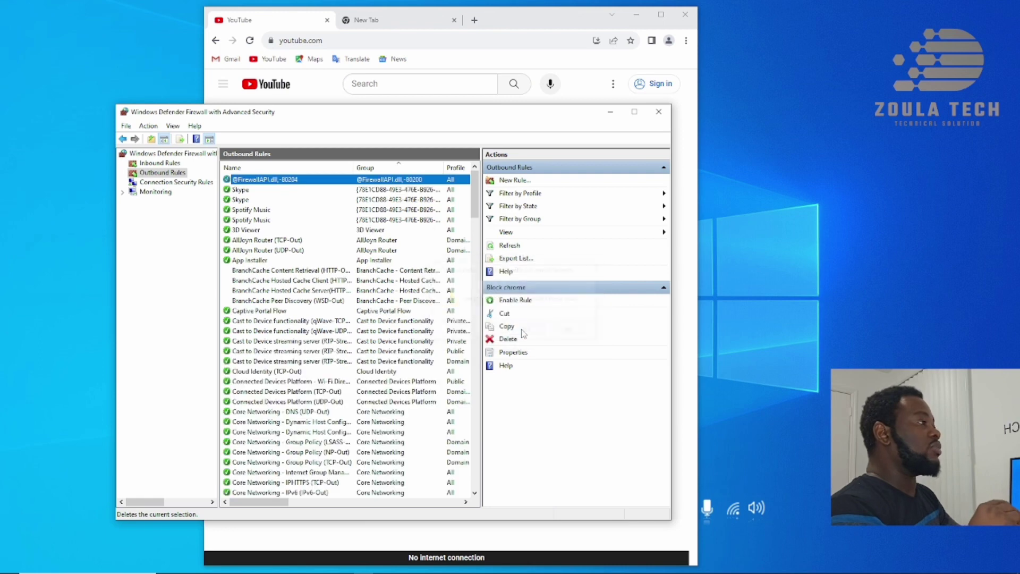
{"action": "left_click", "coordinate": [659, 112]}
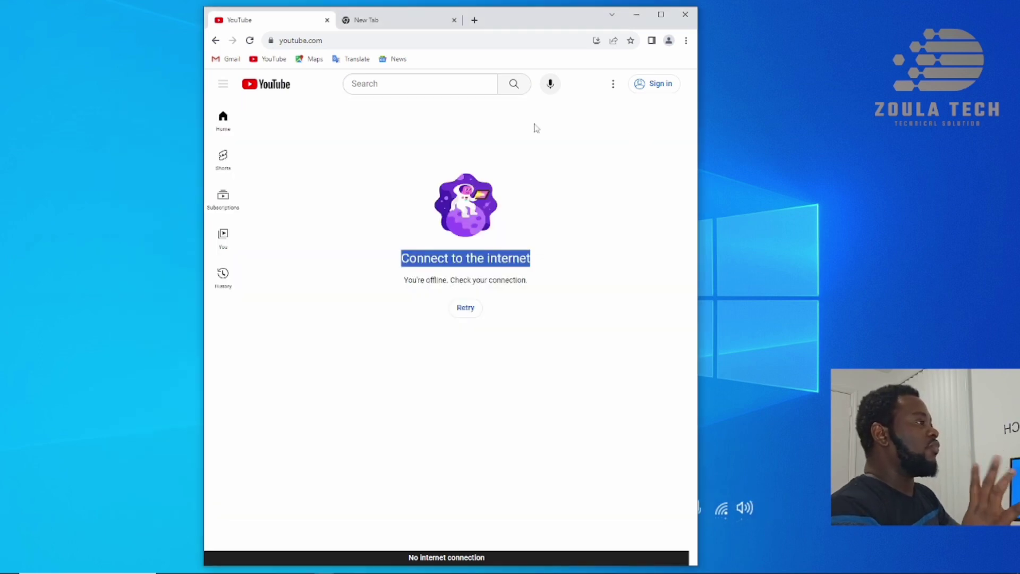
- Reload the YouTube page in Chrome to test its connection without the blocking rule
{"action": "left_click", "coordinate": [250, 41]}
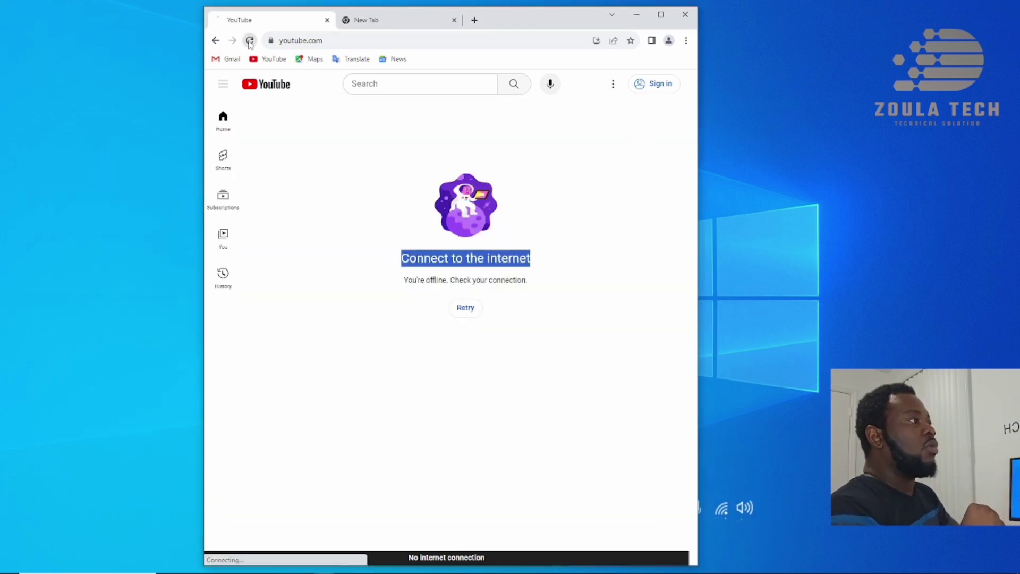